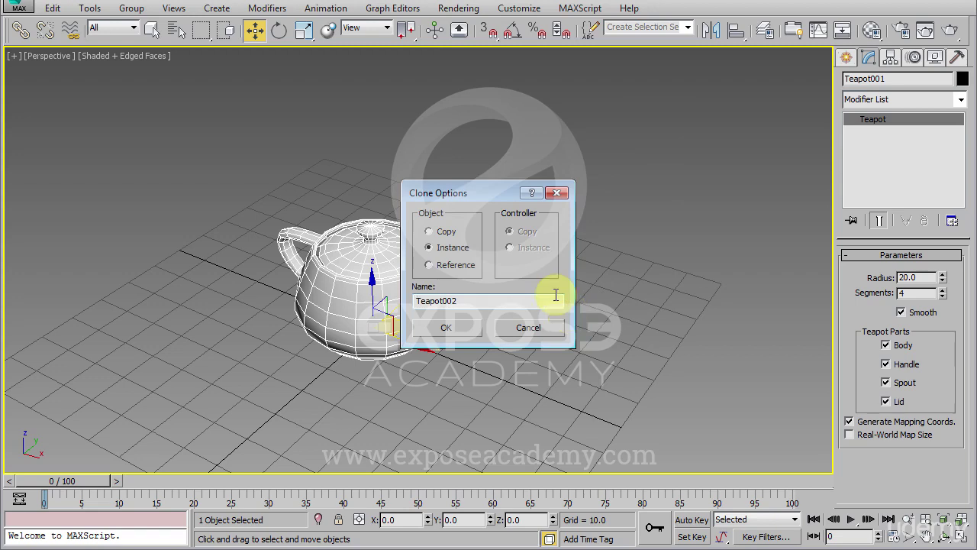
Clone the teapot as an independent Copy and move the clone to about X 27.8, Y 35.2 on the ground plane.
left_click(444, 232)
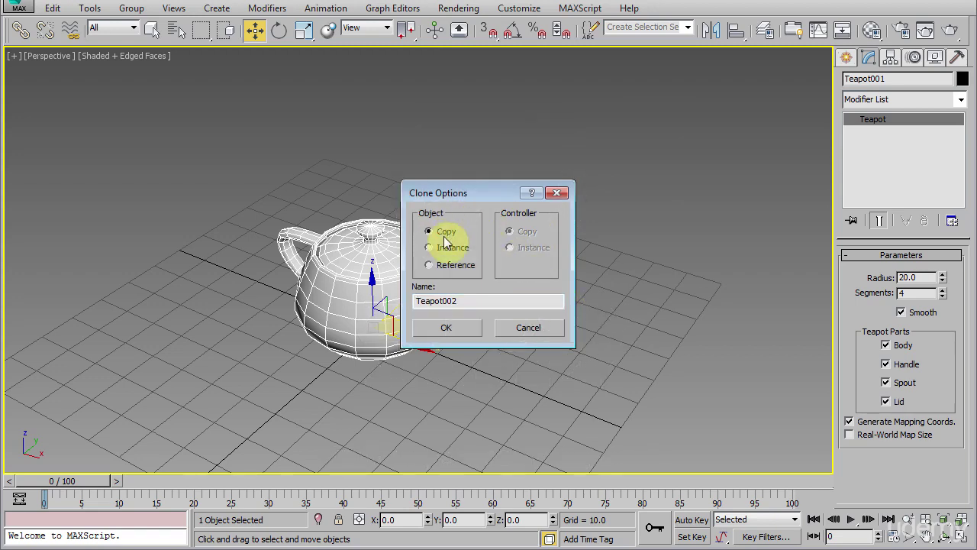
left_click(442, 247)
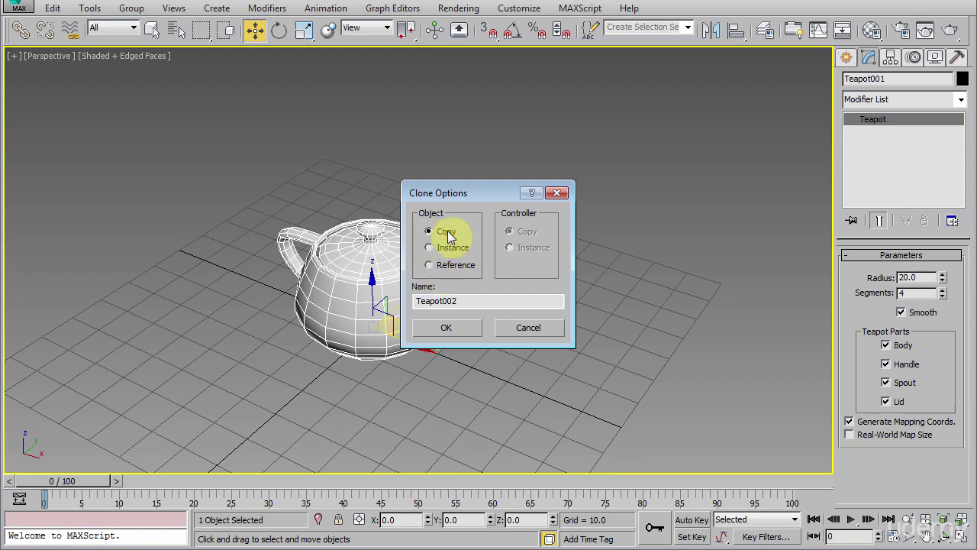
double_click(466, 300)
left_click(478, 301)
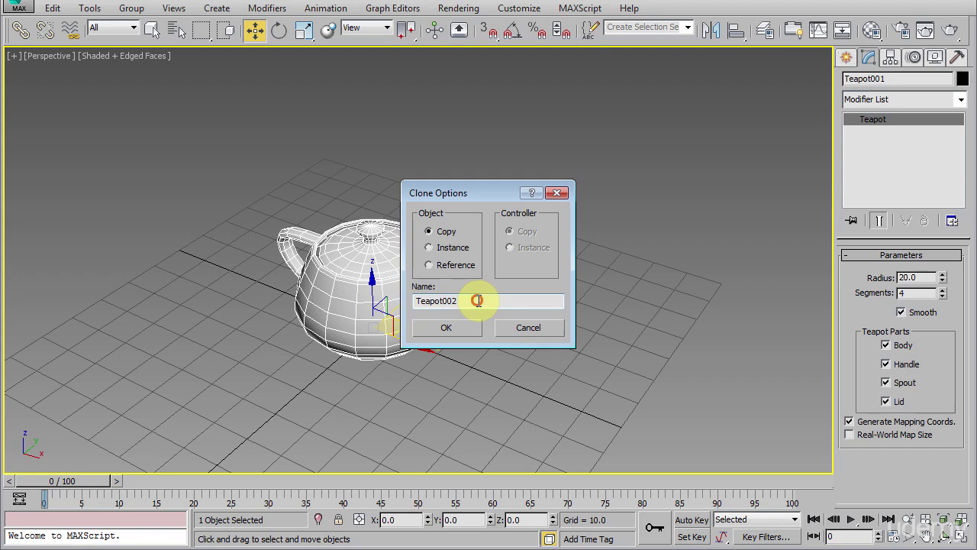
left_click(447, 329)
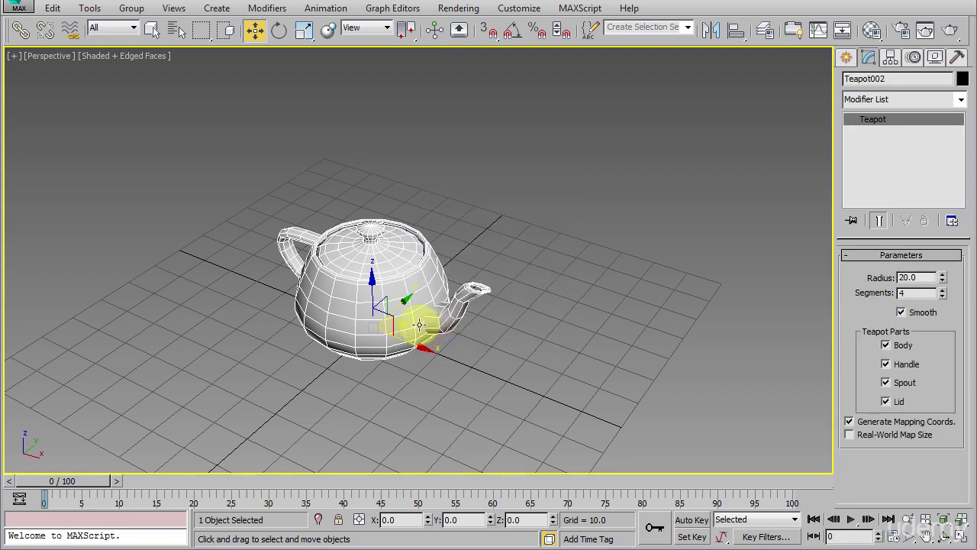
left_click_drag(403, 322, 560, 287)
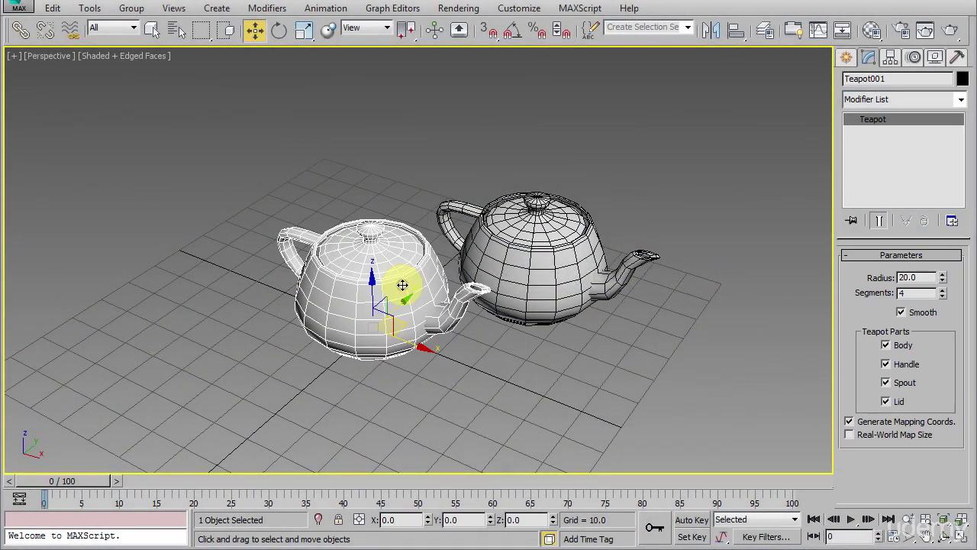
Clone the original teapot as an Instance and move the clone to about X -17.9, Y -37.8.
right_click(402, 285)
left_click(422, 357)
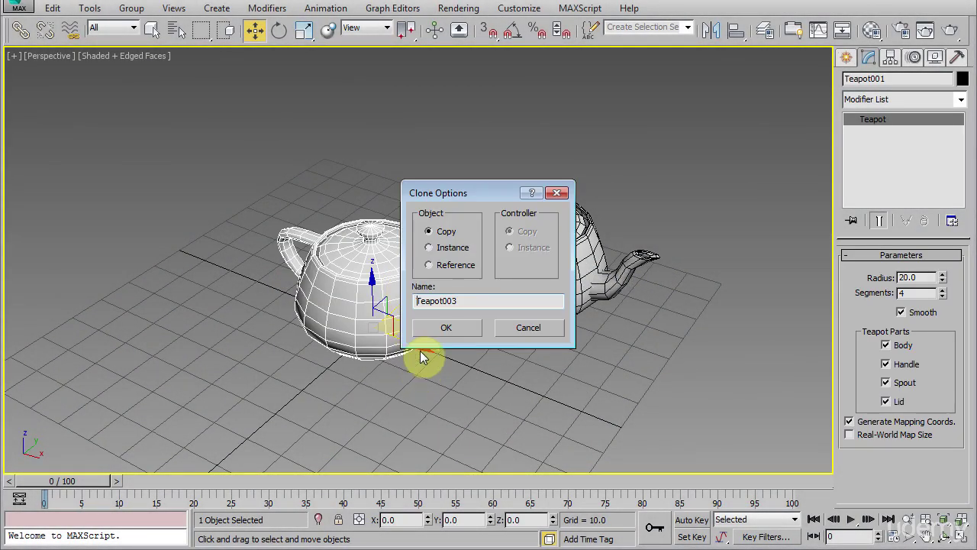
left_click(429, 247)
left_click(446, 326)
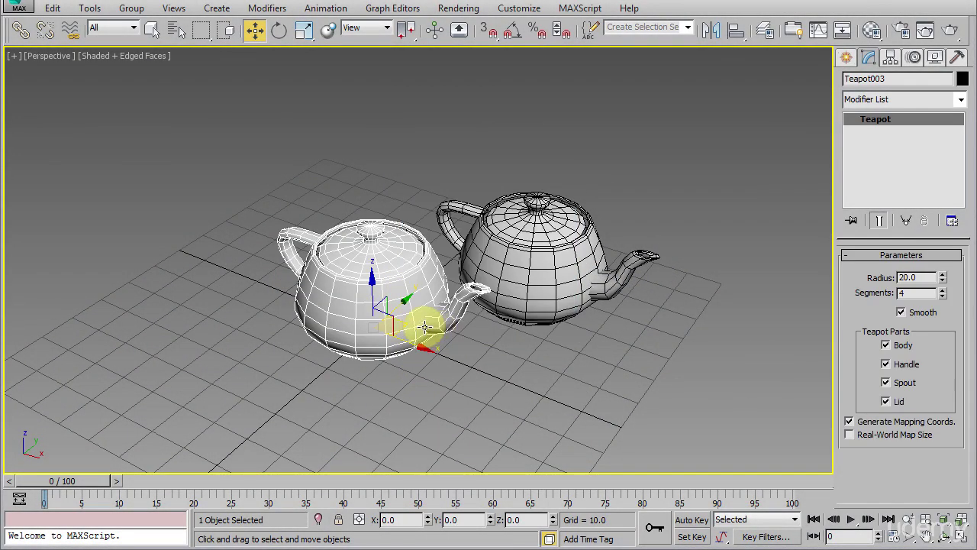
left_click_drag(405, 323, 258, 377)
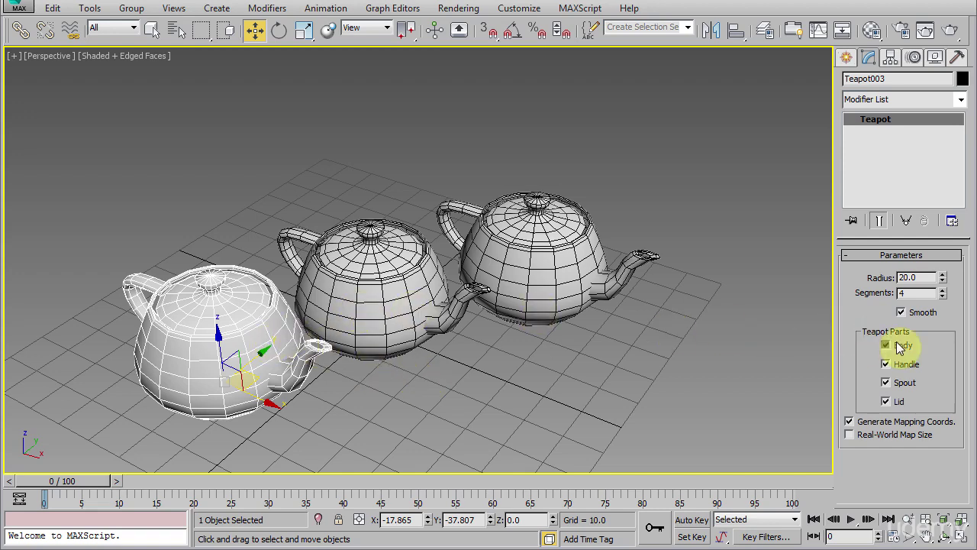
Switch the instanced teapot's handle, spout and lid off and back on, one part at a time.
left_click(887, 364)
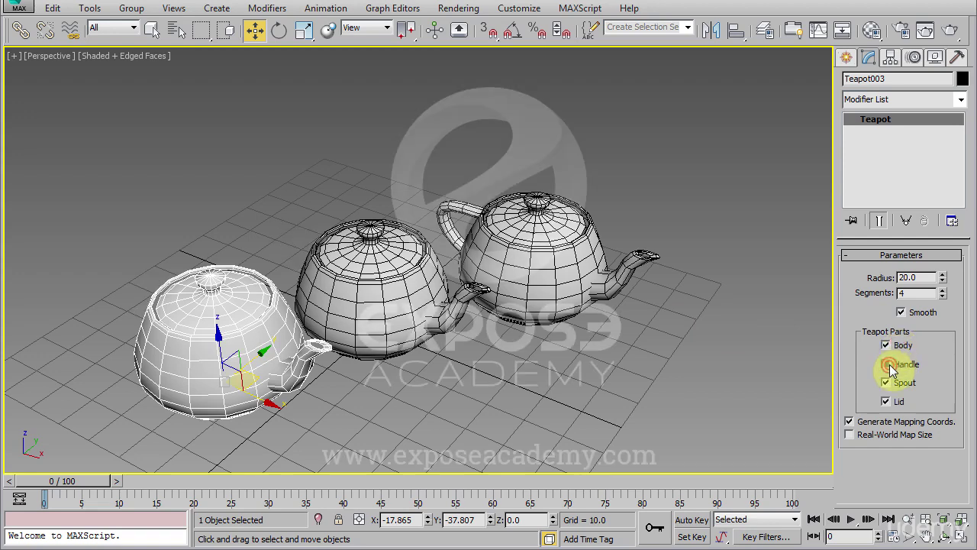
left_click(887, 364)
left_click(886, 382)
left_click(887, 383)
left_click(886, 402)
left_click(886, 402)
Try 5 segments on the linked teapots and restore the value of 4.
left_click(944, 291)
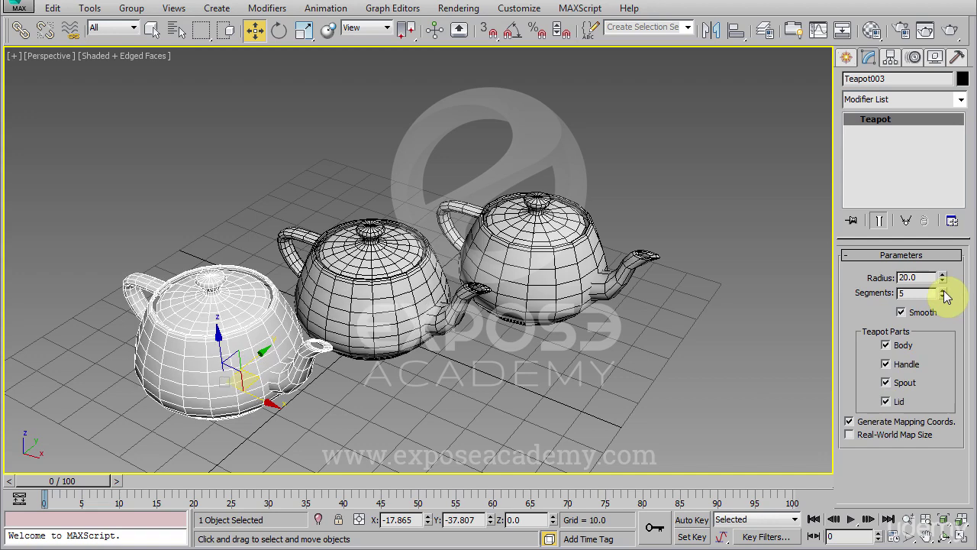
left_click(944, 298)
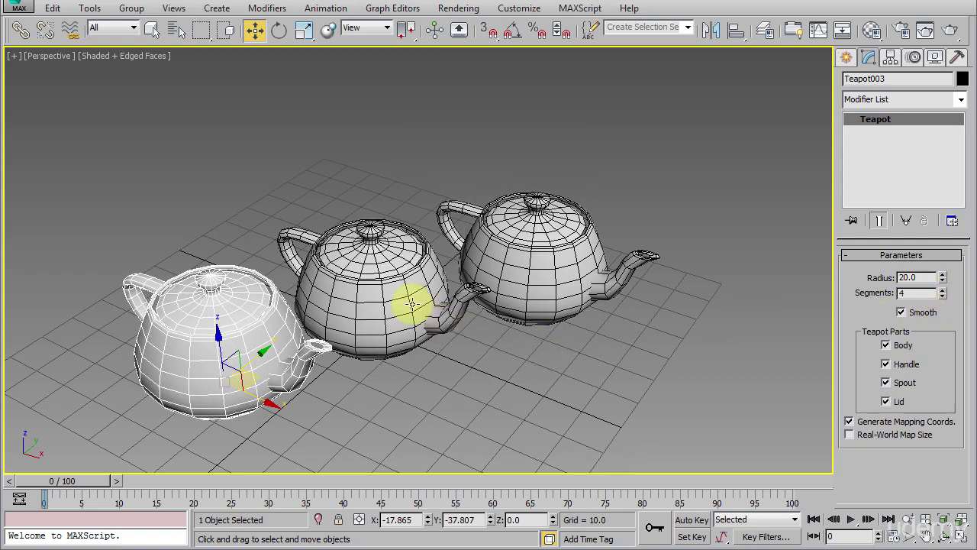
left_click(405, 243)
left_click(943, 297)
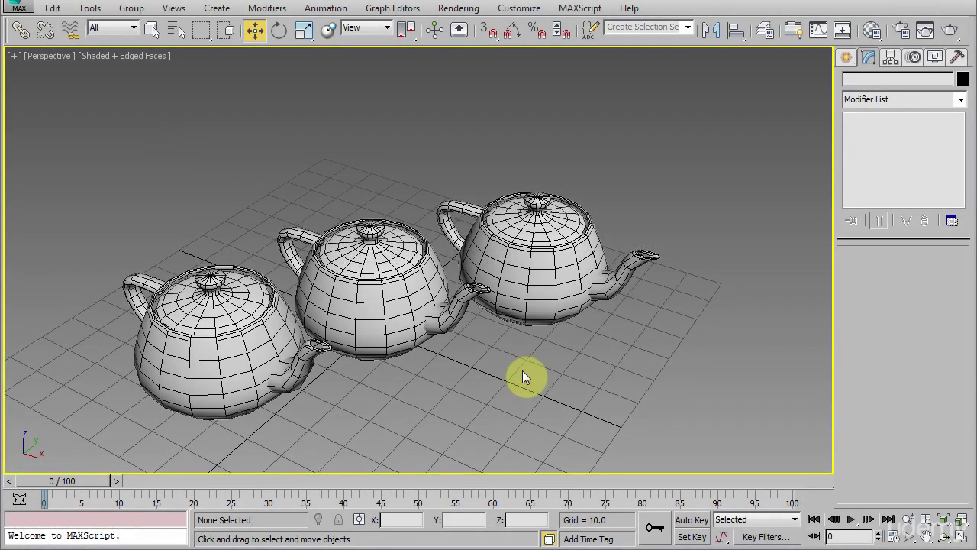
Compare the modifier stack entries of the original, copied and instanced teapots, and check the Make Unique option on the instance's base object.
left_click(382, 320)
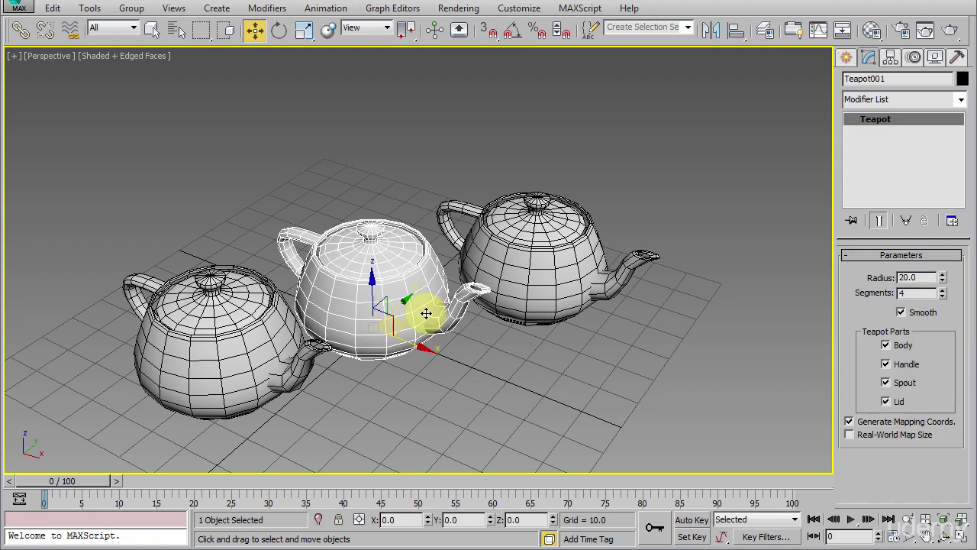
left_click(873, 149)
left_click(874, 122)
left_click(863, 136)
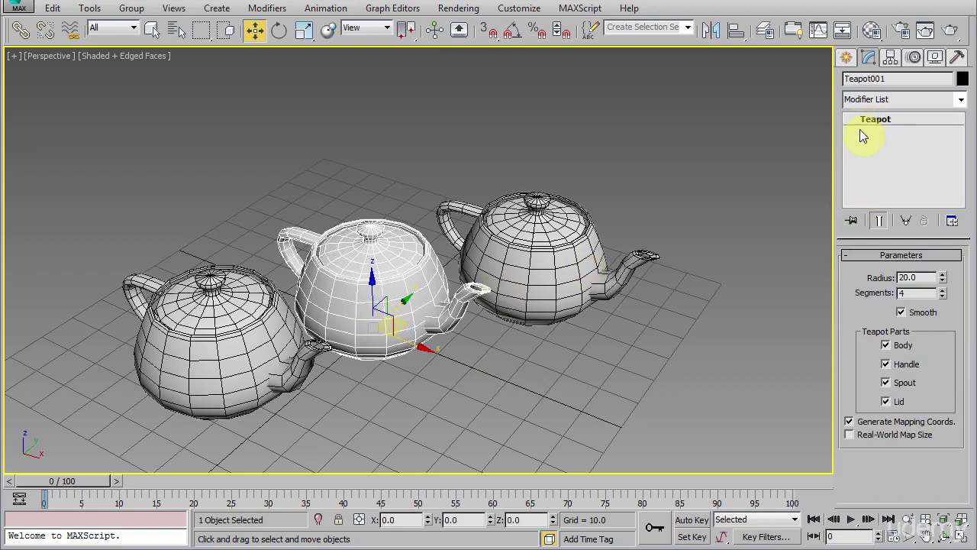
left_click(560, 276)
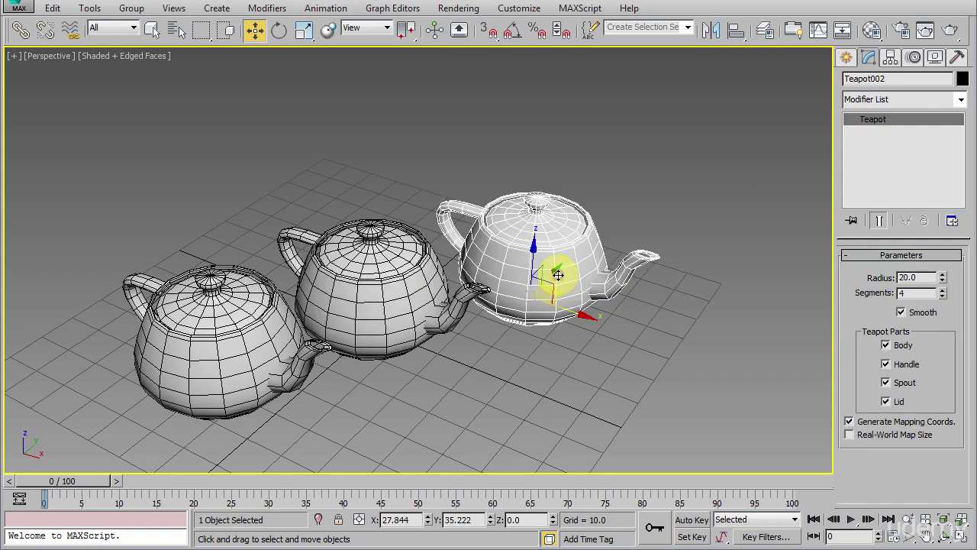
left_click(889, 162)
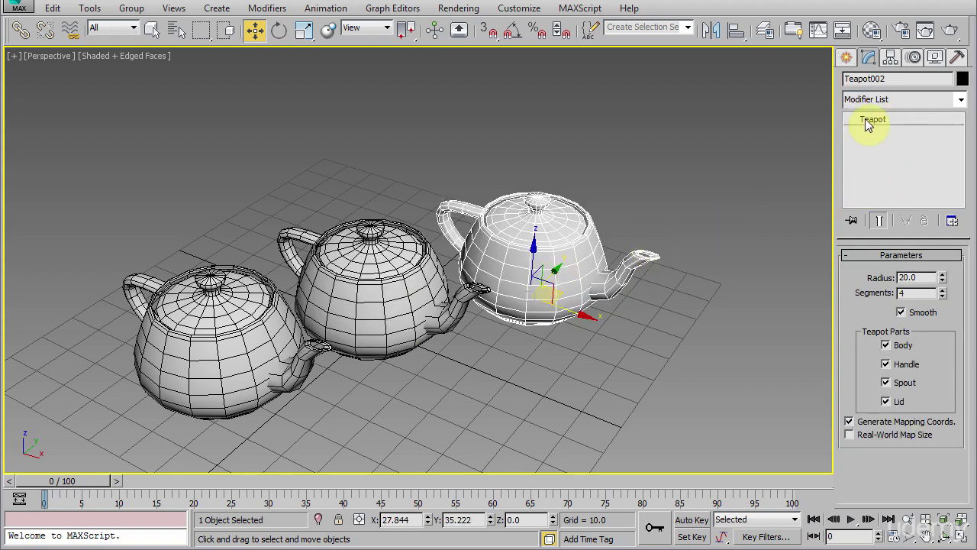
left_click(678, 357)
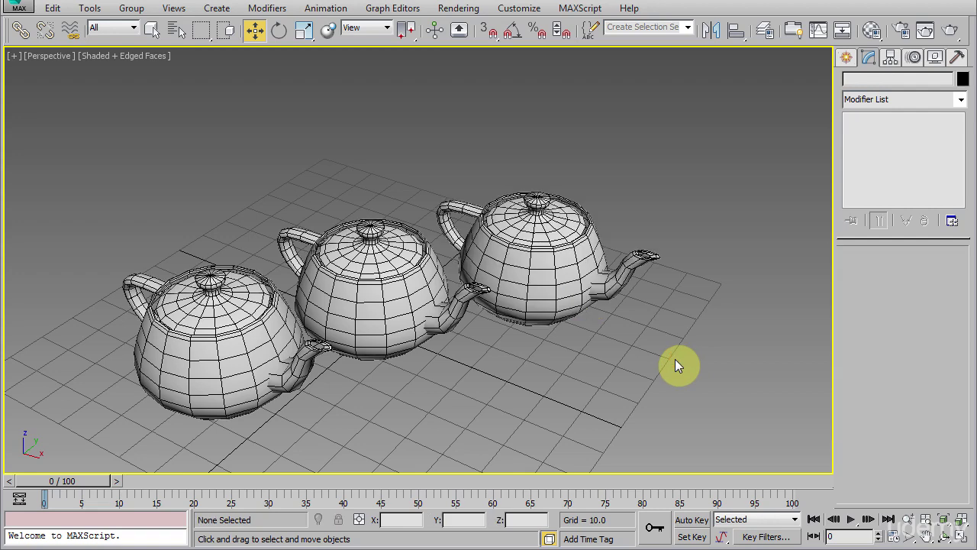
left_click(260, 376)
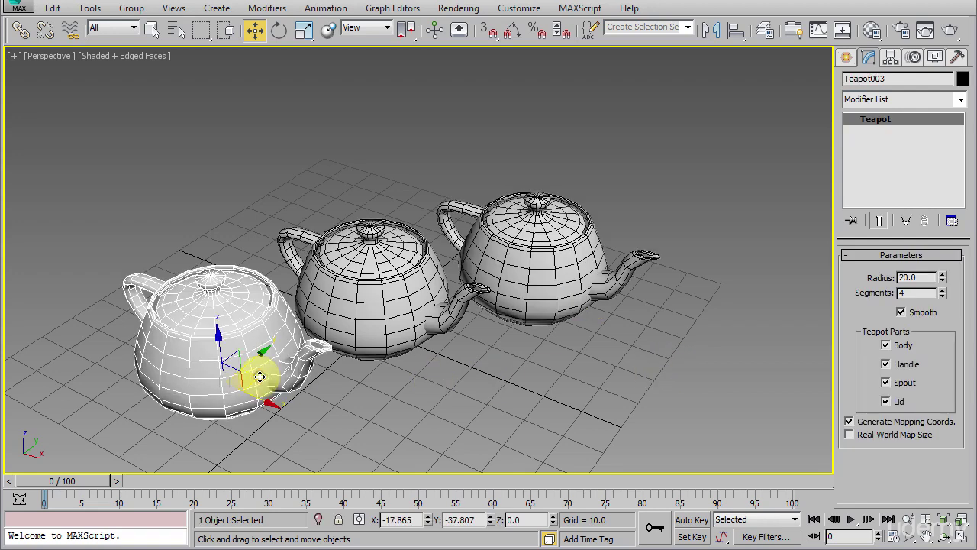
right_click(875, 125)
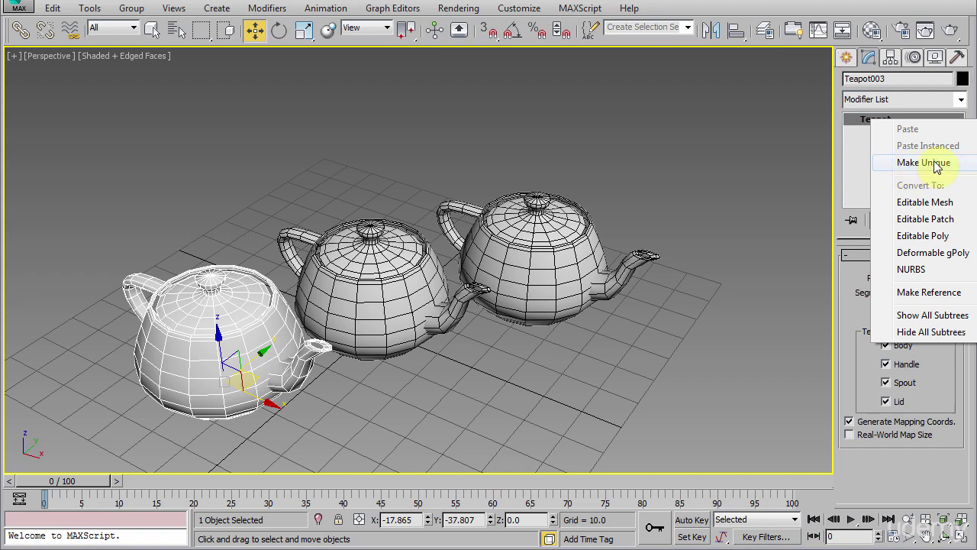
left_click(743, 247)
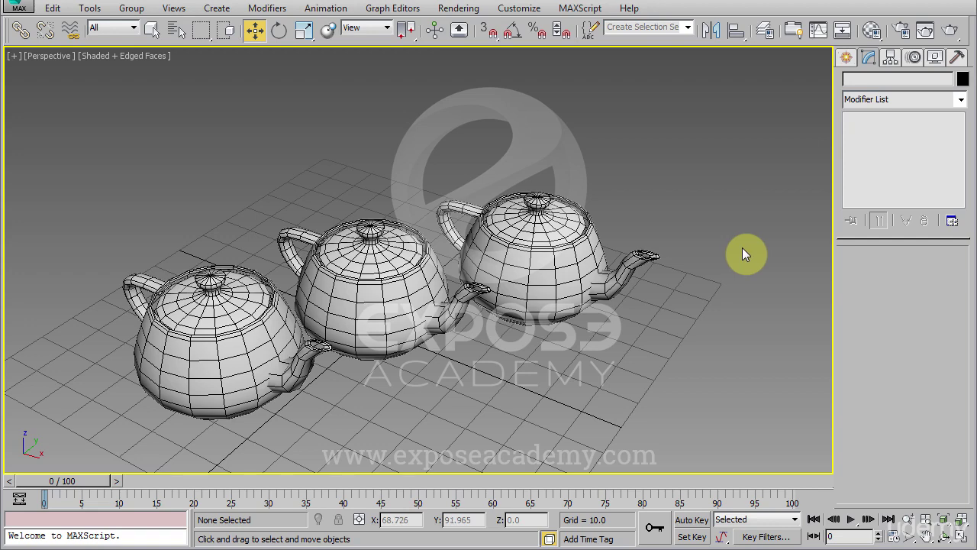
Clone the original teapot as a Reference and move the clone to about X 45, Y -23.6.
middle_click_drag(656, 297, 444, 273, "alt")
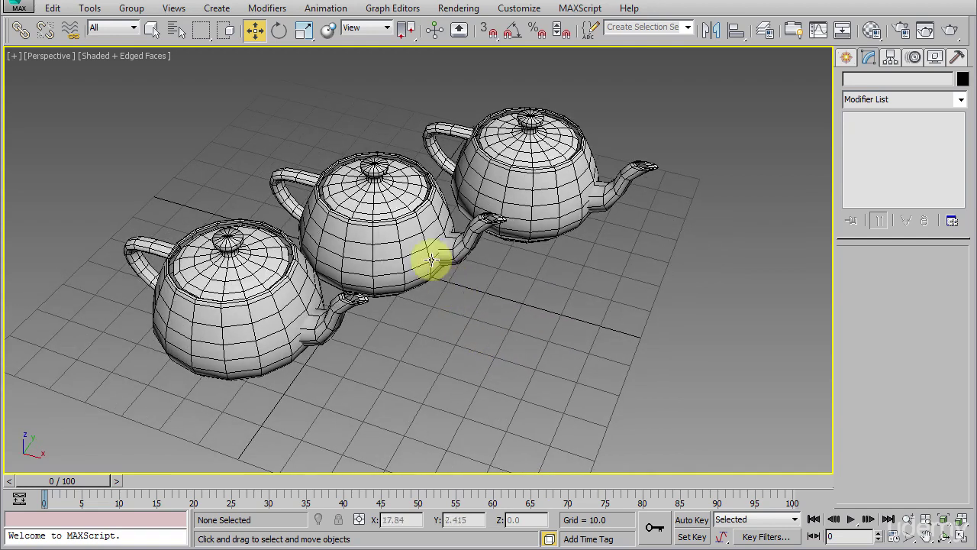
left_click(421, 255)
right_click(421, 255)
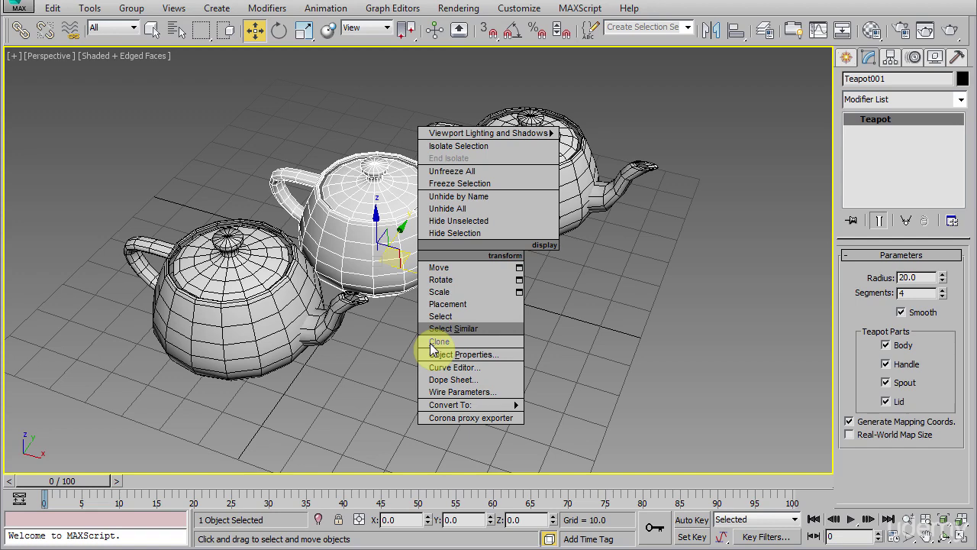
left_click(432, 349)
left_click(433, 264)
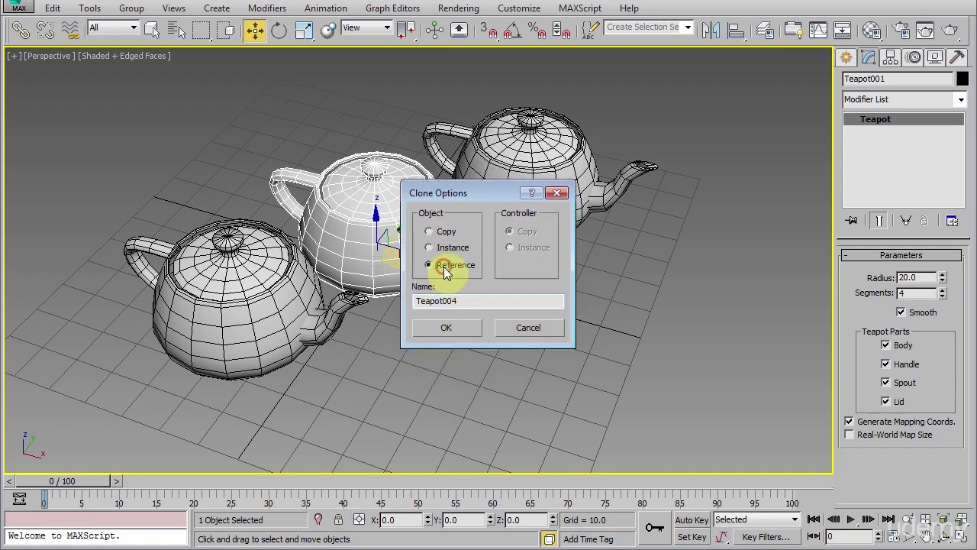
left_click(443, 329)
left_click_drag(410, 258, 542, 370)
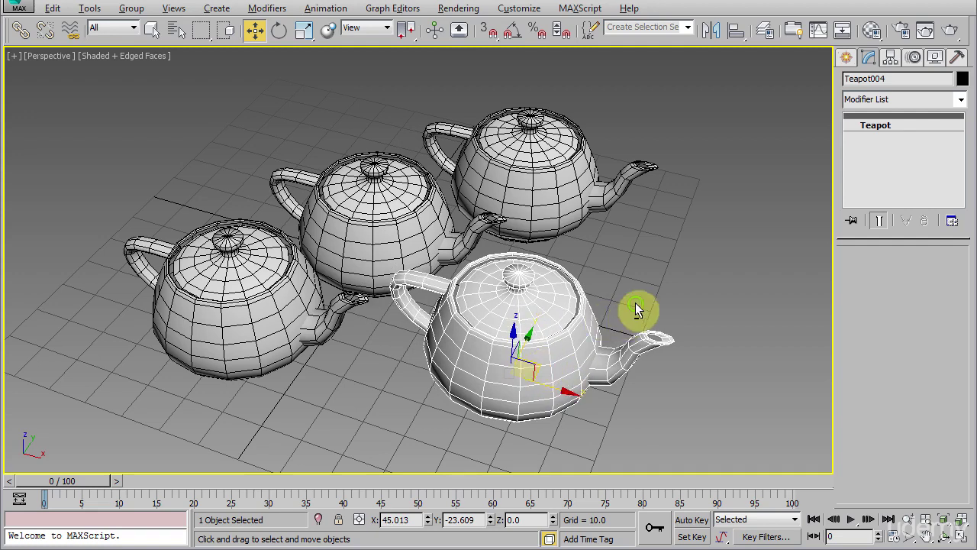
Add a Twist modifier to the instanced teapot and set its angle to 66.5 about the Z axis.
middle_click_drag(637, 305, 565, 289, "alt")
left_click(323, 286)
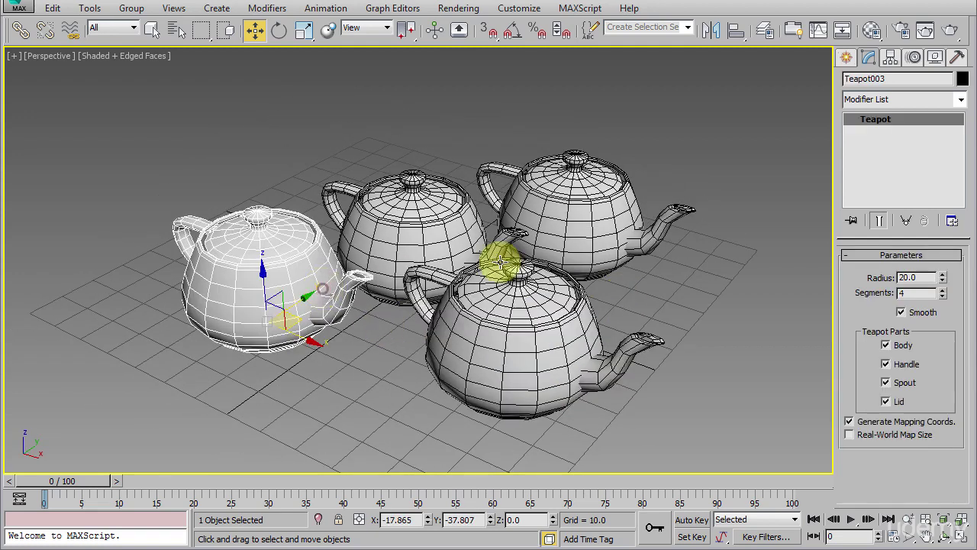
left_click(893, 105)
key("t")
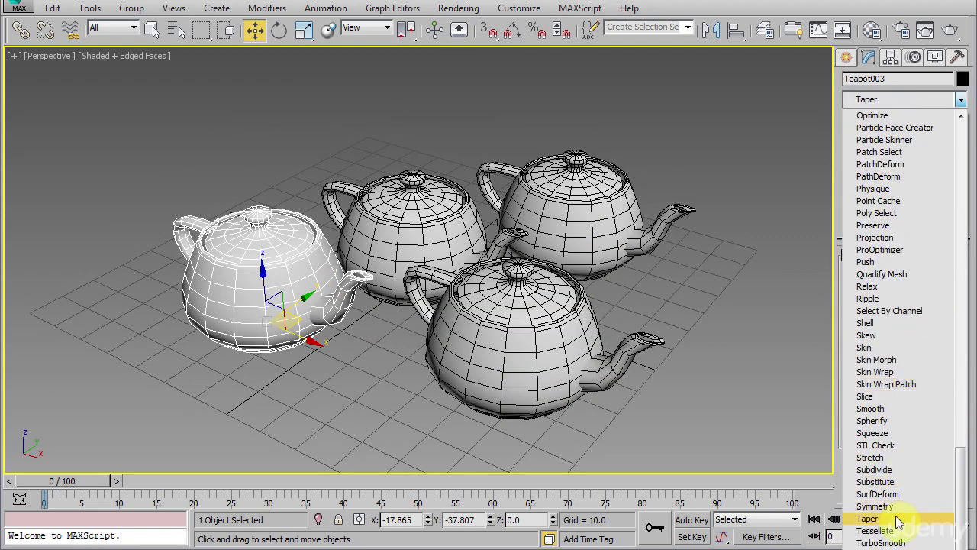
scroll(874, 530, "down", 2)
left_click(878, 534)
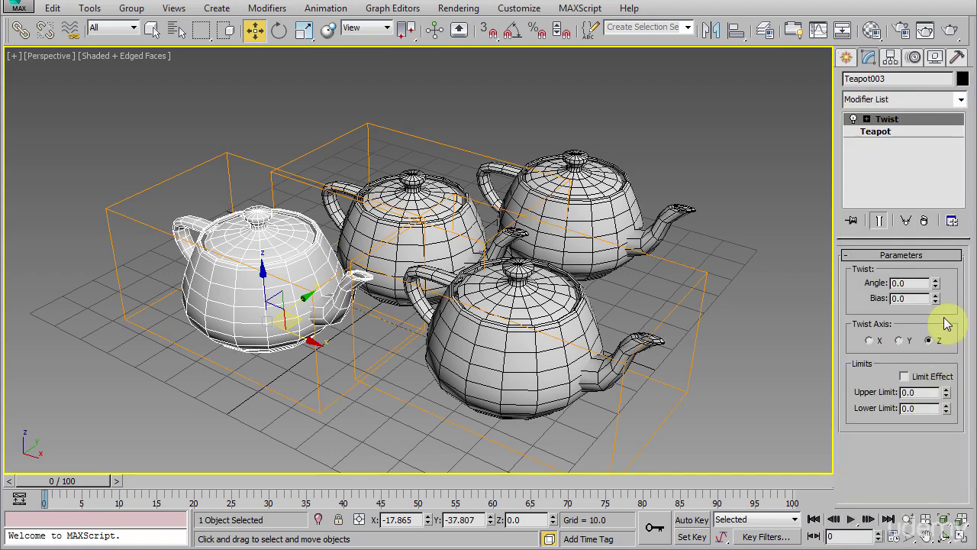
left_click_drag(941, 283, 862, 186)
Add a Bend modifier above the Twist on the reference teapot and adjust its bend angle about the Z axis.
left_click(565, 331)
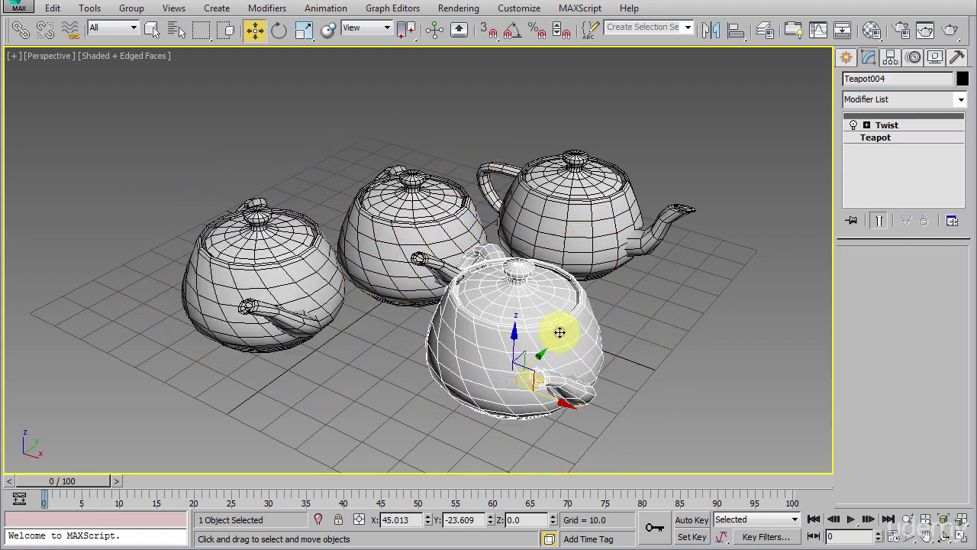
left_click(898, 99)
key("b")
left_click(892, 116)
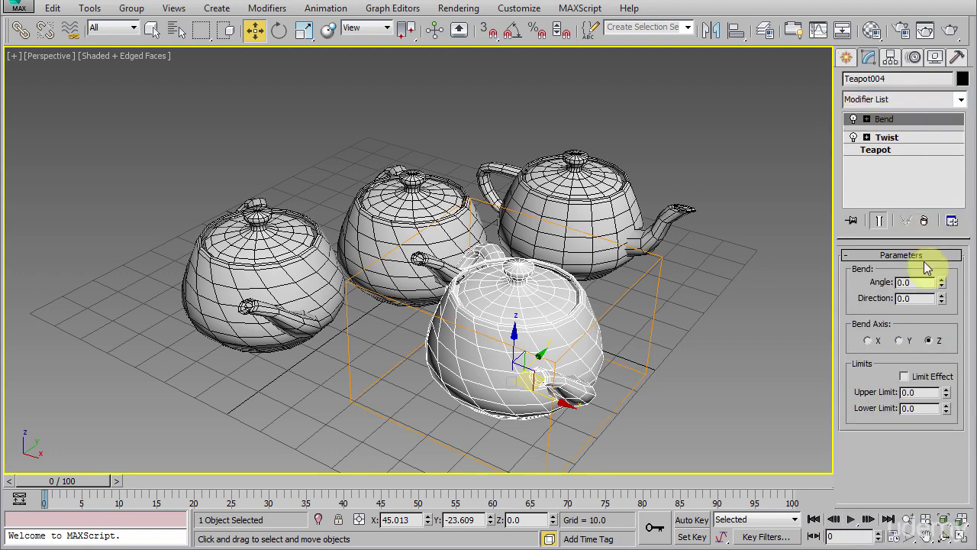
mouse_move(941, 282)
left_mouse_down()
mouse_move(938, 231)
mouse_move(934, 334)
mouse_move(928, 220)
mouse_move(934, 291)
left_mouse_up()
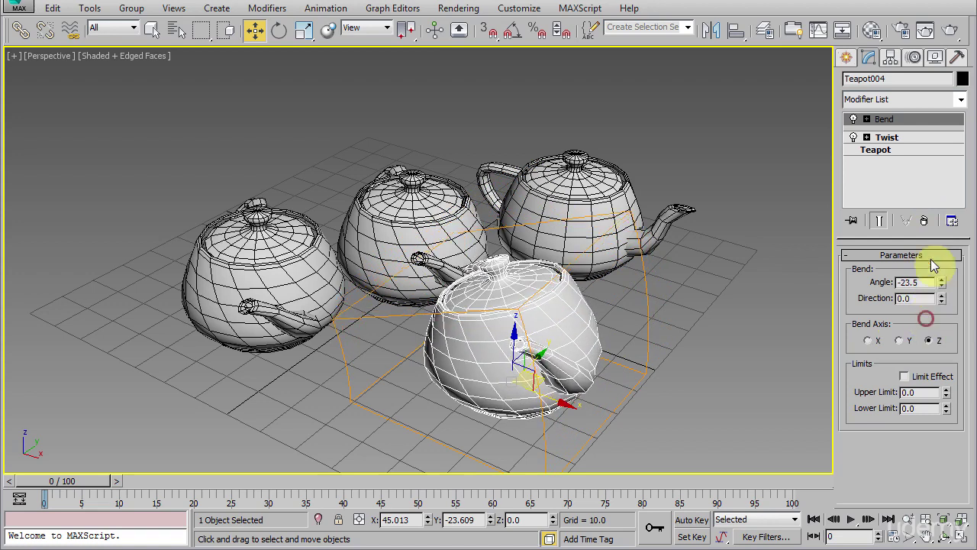
left_click(922, 174)
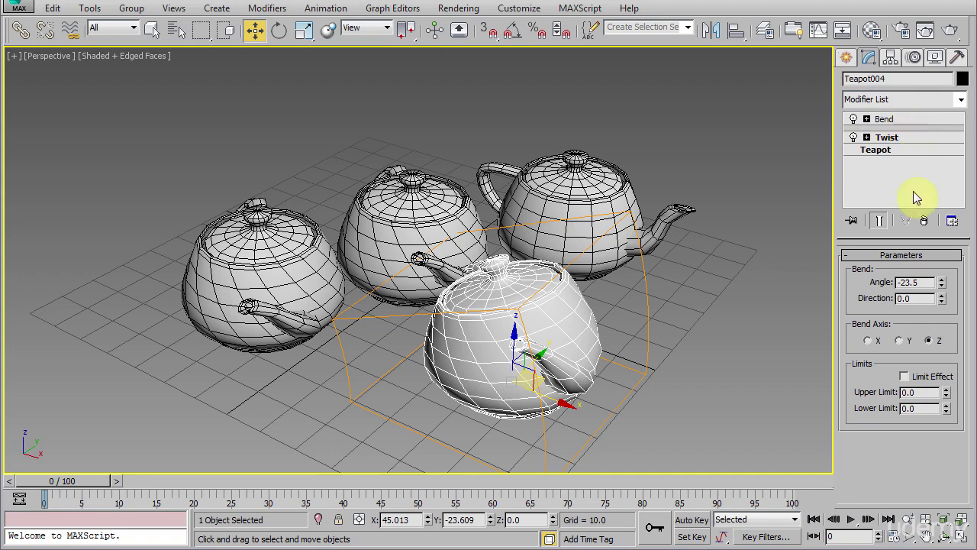
left_click_drag(939, 284, 942, 256)
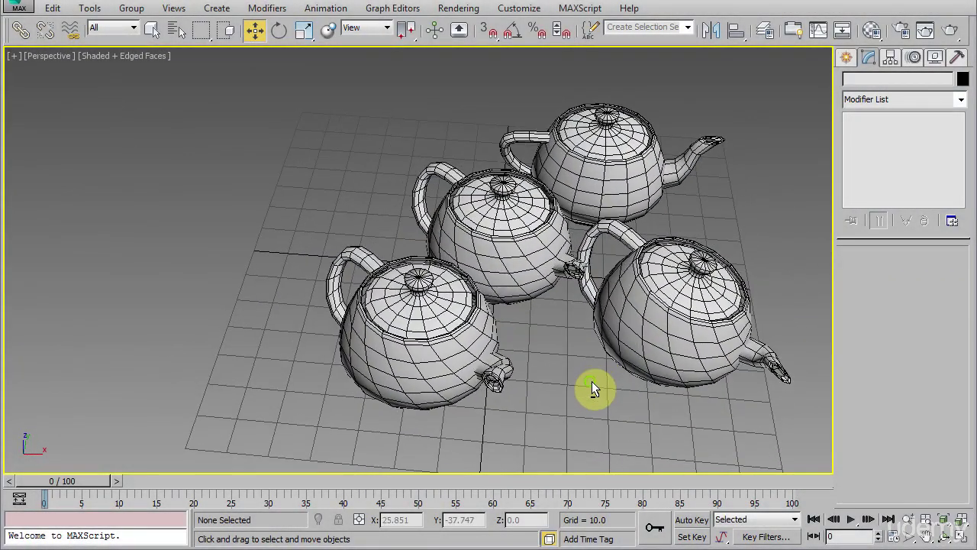
Clone the original twisted teapot as five instances spaced about 60.9 units apart along negative X.
middle_click_drag(591, 381, 631, 401)
left_click(573, 321)
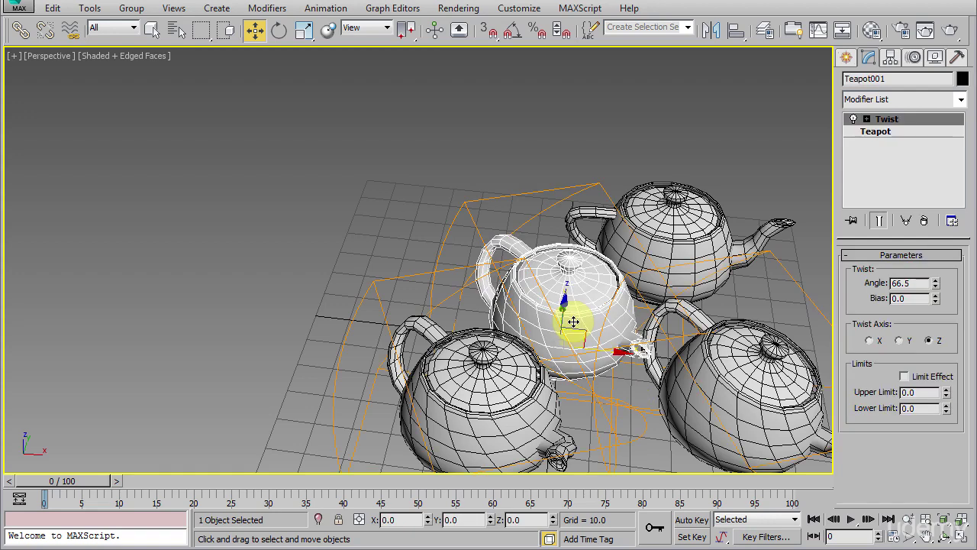
left_click(611, 352)
mouse_move(611, 352)
left_mouse_down("shift")
mouse_move(314, 315)
mouse_move(408, 339)
mouse_move(404, 347)
left_mouse_up("shift")
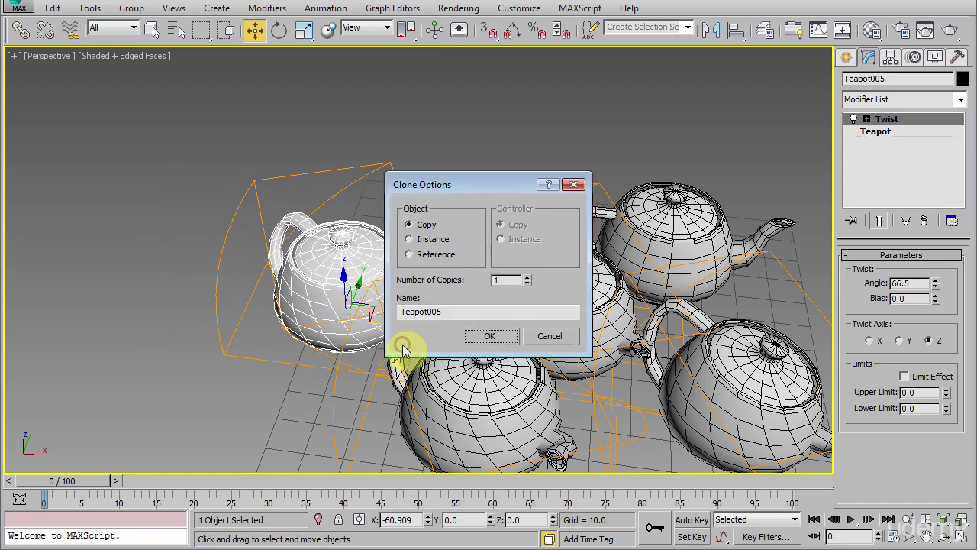
left_click(411, 239)
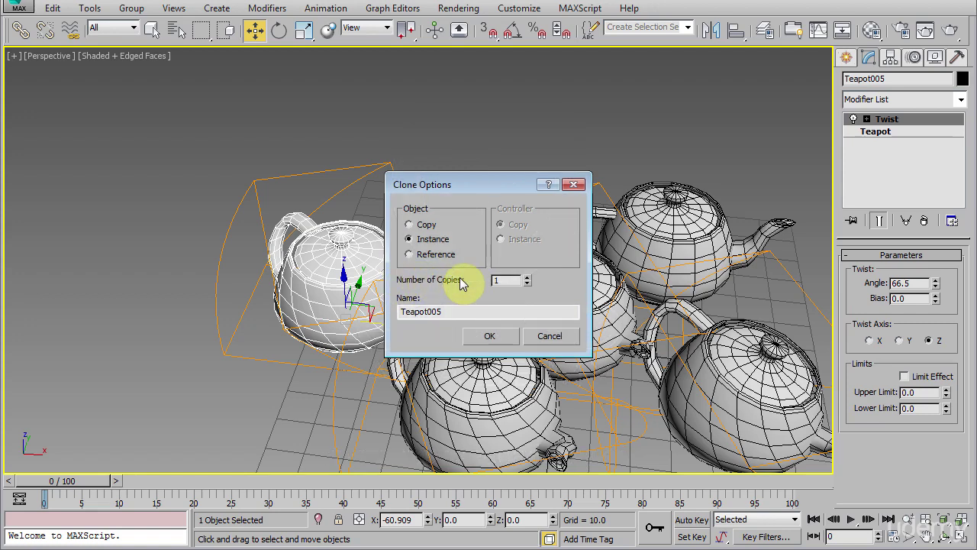
double_click(504, 281)
type("5")
left_click(488, 335)
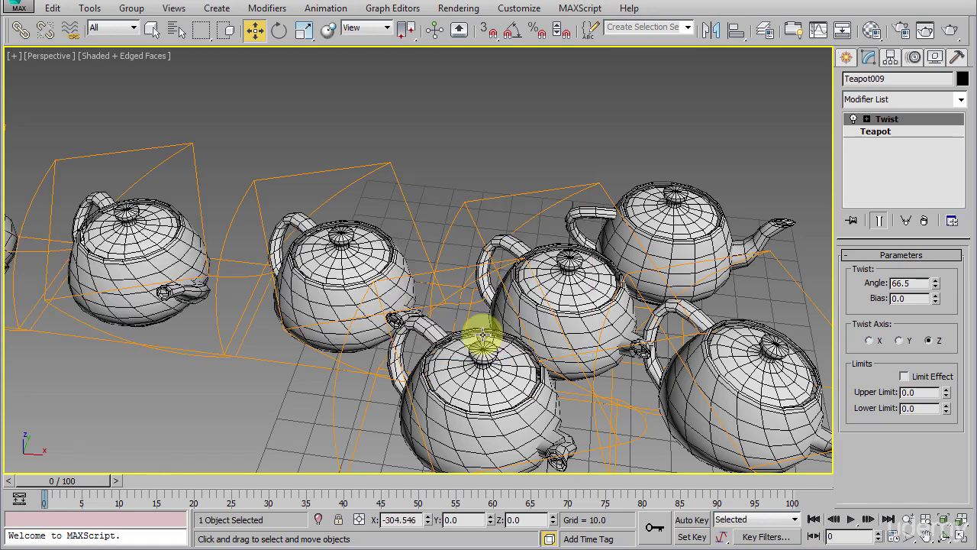
scroll(282, 343, "down", 3)
scroll(290, 349, "down", 3)
middle_click_drag(283, 366, 469, 393)
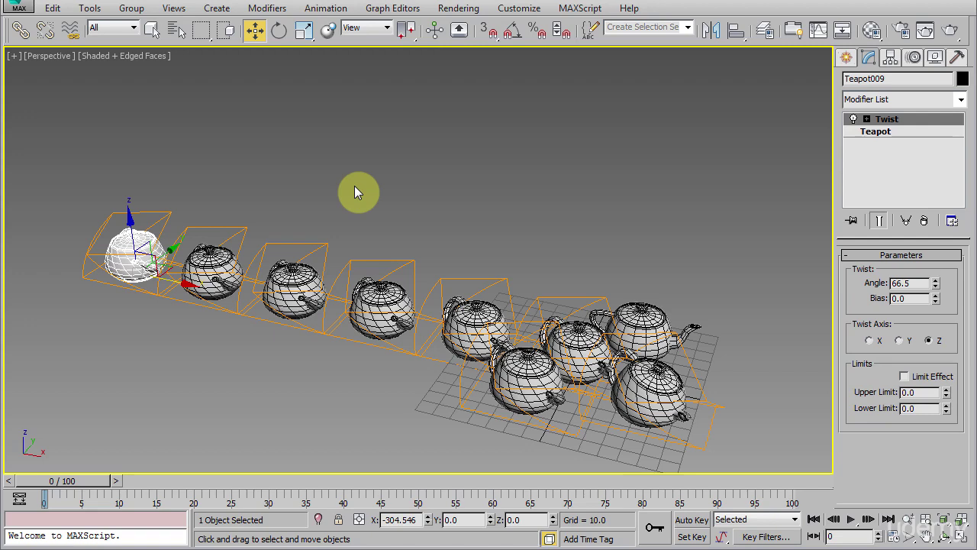
Delete every teapot except the original at the grid's origin.
left_click(665, 330)
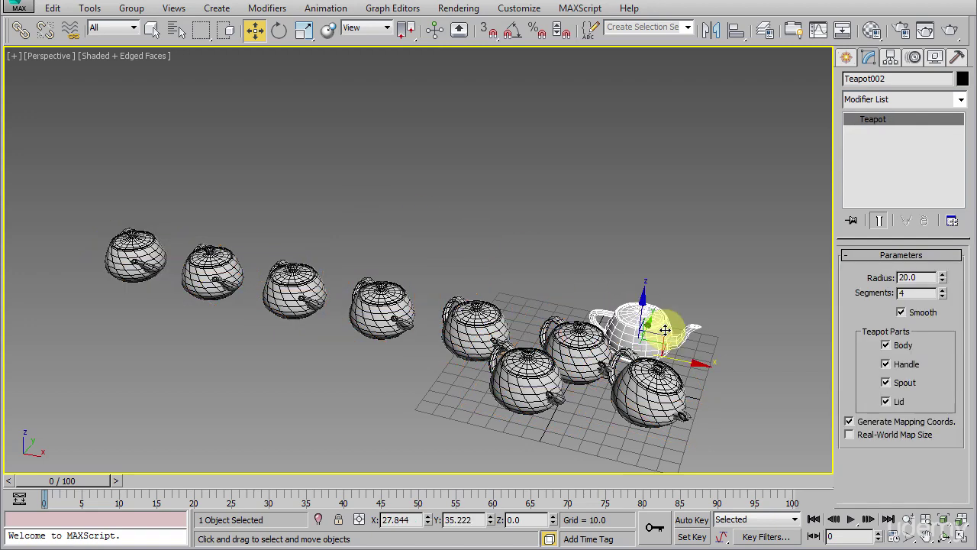
key("Delete")
left_click(655, 392)
key("Delete")
left_click(524, 381)
key("Delete")
left_click(105, 193)
left_click_drag(492, 418, 492, 419)
key("Delete")
Remove the Twist modifier from the original teapot.
left_click(572, 347)
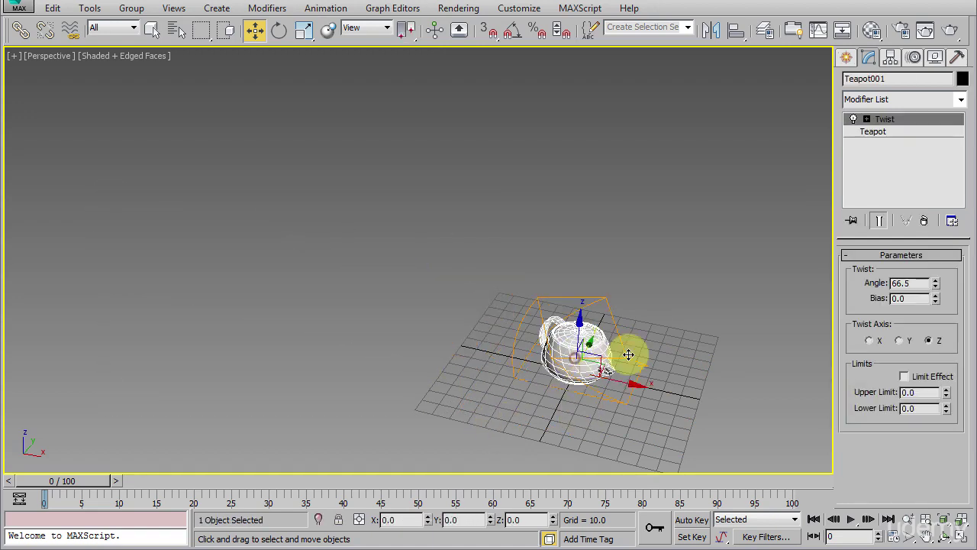
left_click(923, 221)
left_click(722, 336)
middle_click_drag(709, 375, 402, 324)
scroll(389, 321, "up", 5)
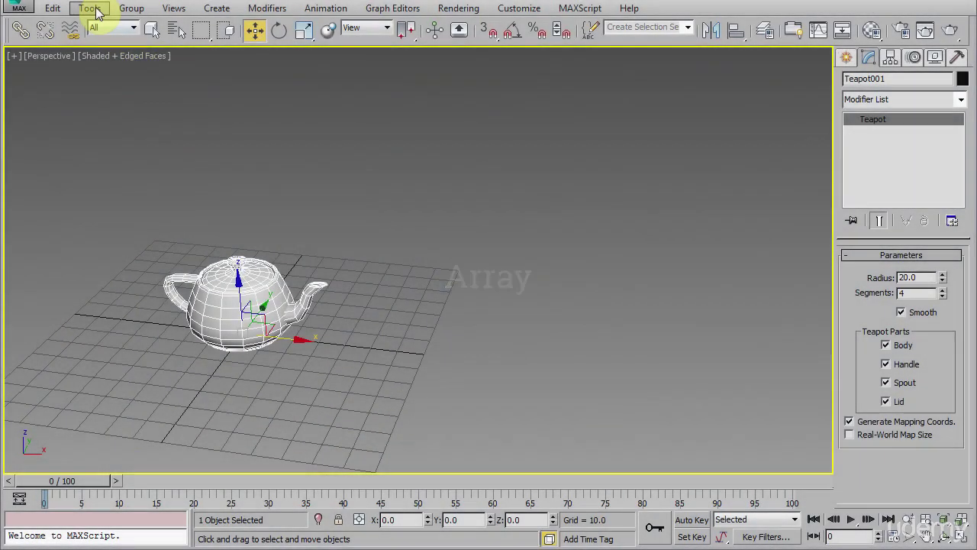
Start an Array of the teapot and set the type of object to Instance.
left_click(89, 9)
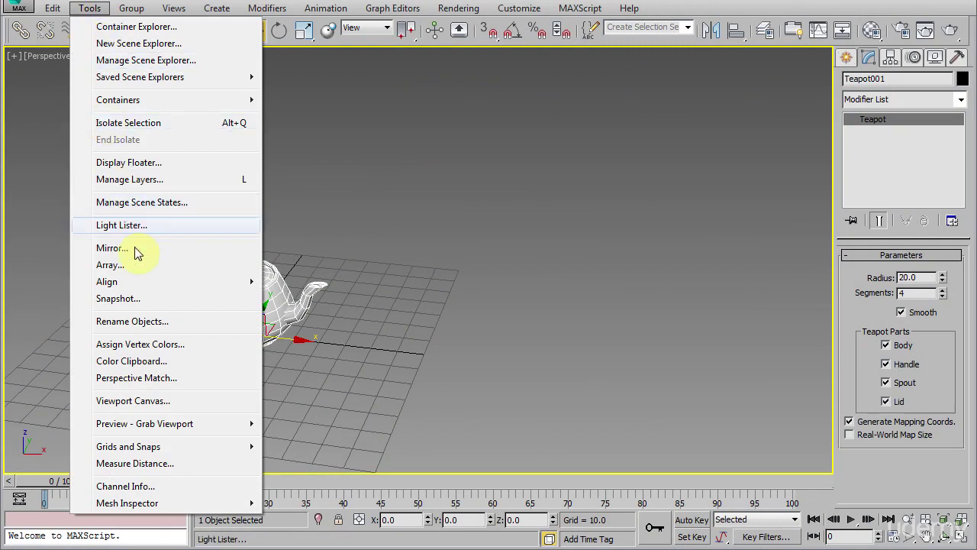
left_click(130, 266)
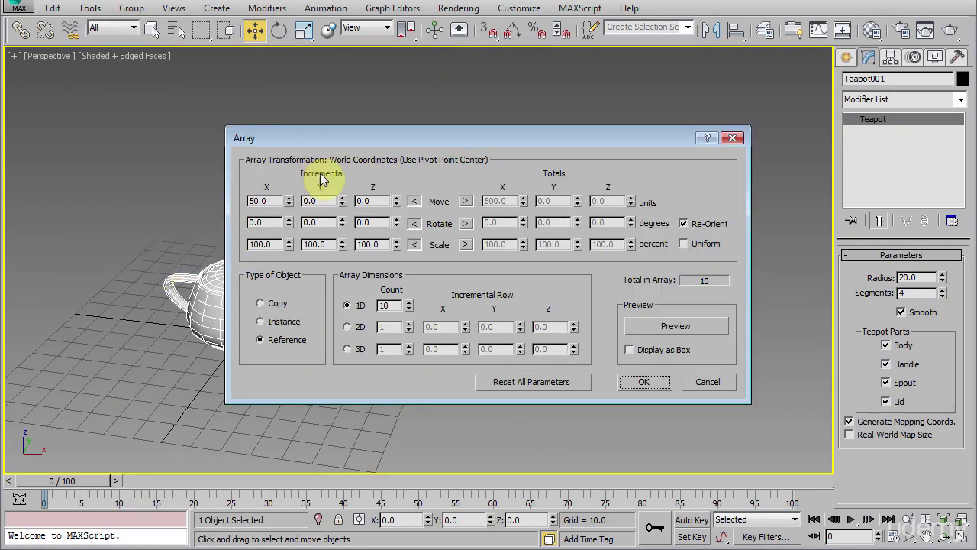
left_click_drag(366, 136, 436, 97)
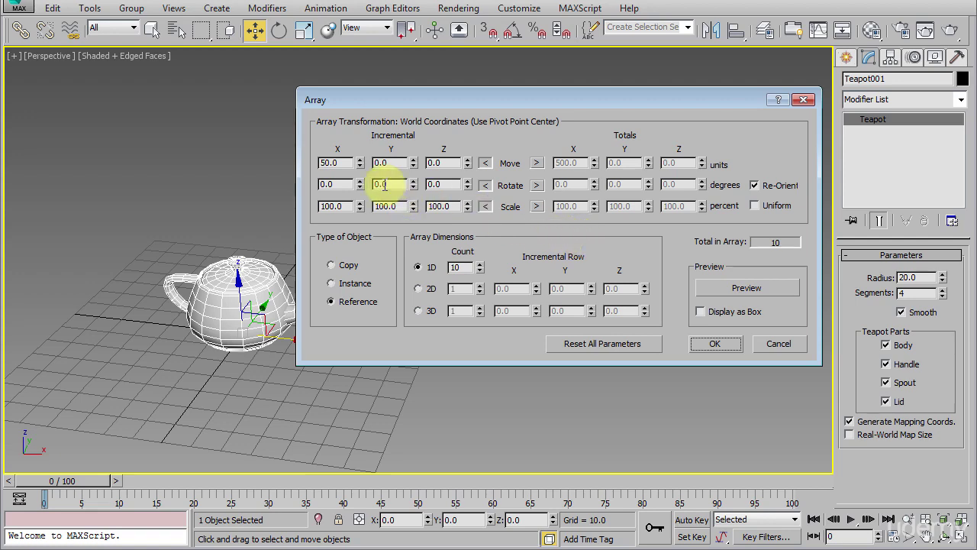
double_click(328, 163)
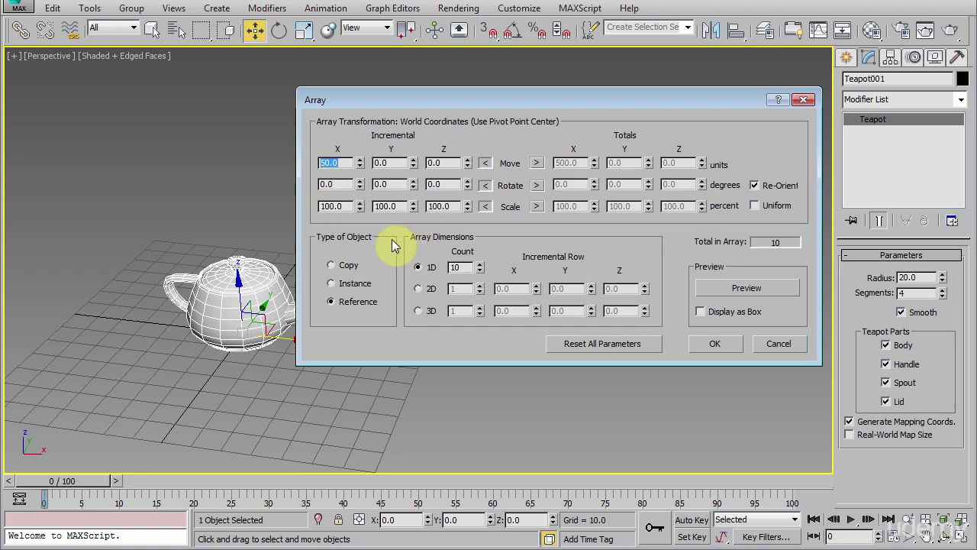
left_click_drag(421, 103, 629, 194)
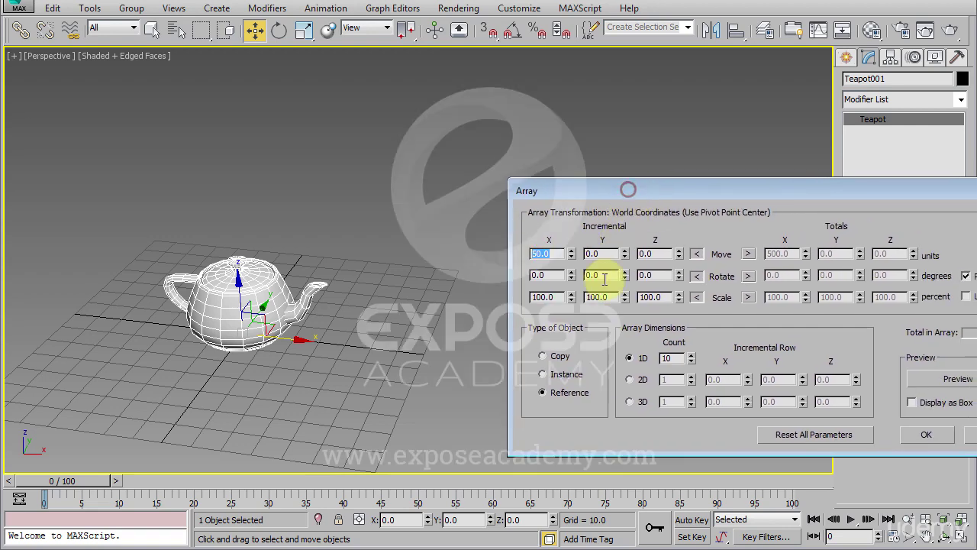
left_click(548, 376)
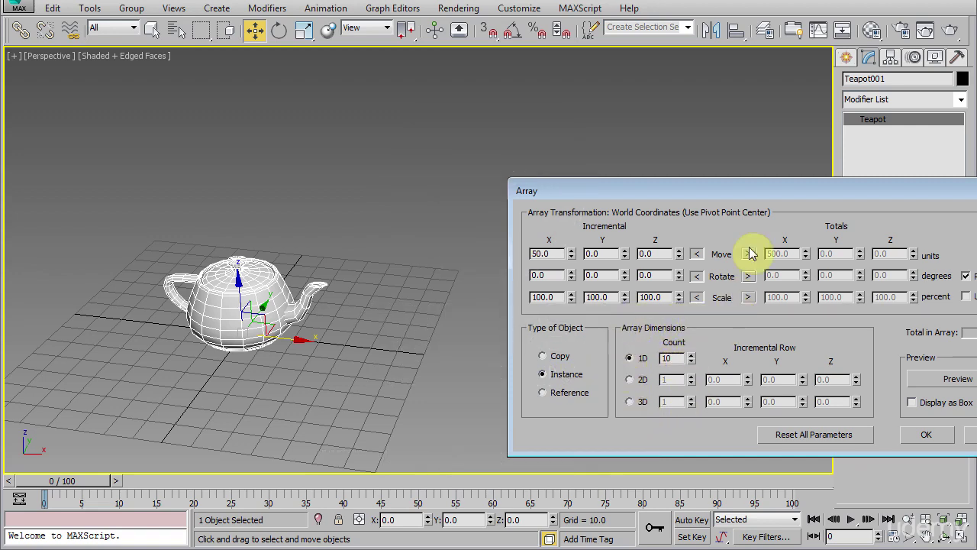
Preview the one-dimensional array of 10 teapots spaced 50 units apart along X.
left_click_drag(764, 187, 658, 178)
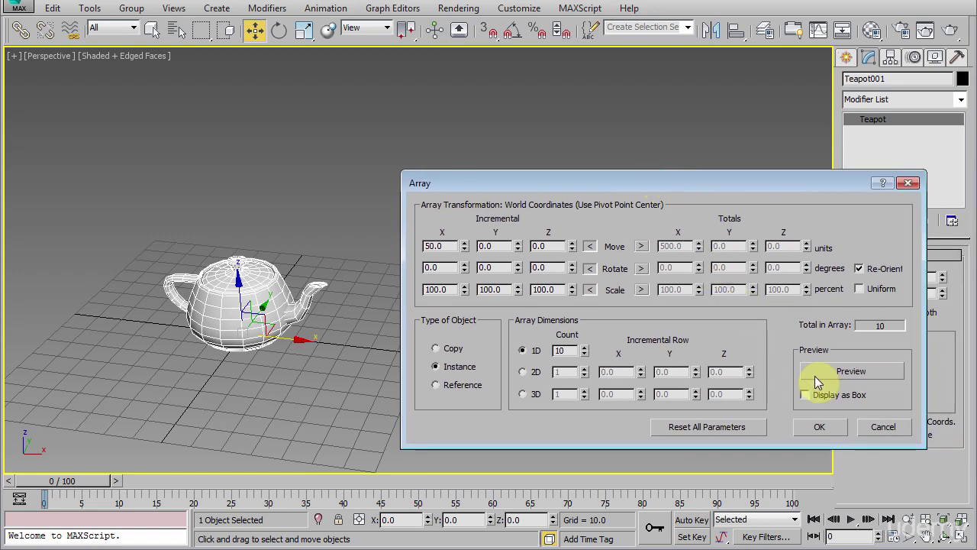
left_click(816, 374)
scroll(306, 336, "down", 5)
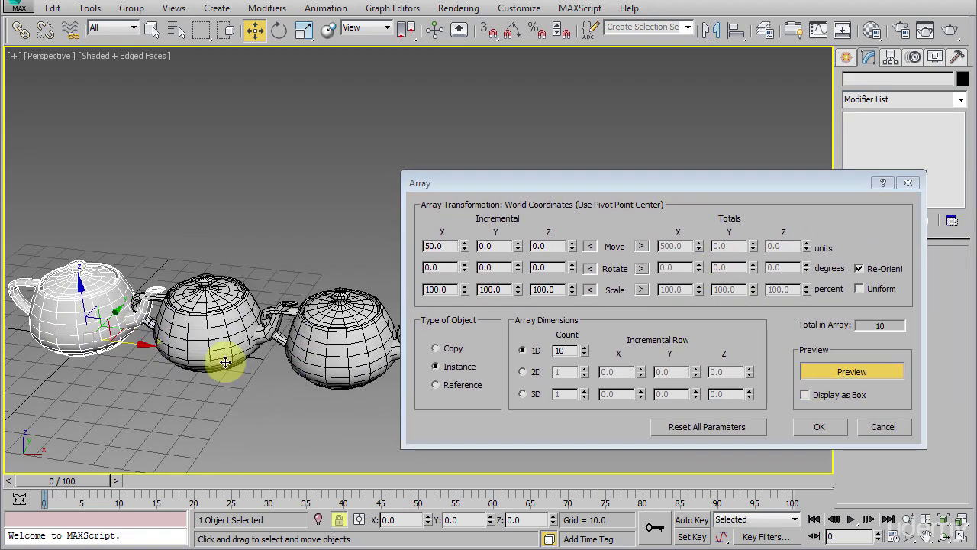
middle_click_drag(252, 367, 211, 353)
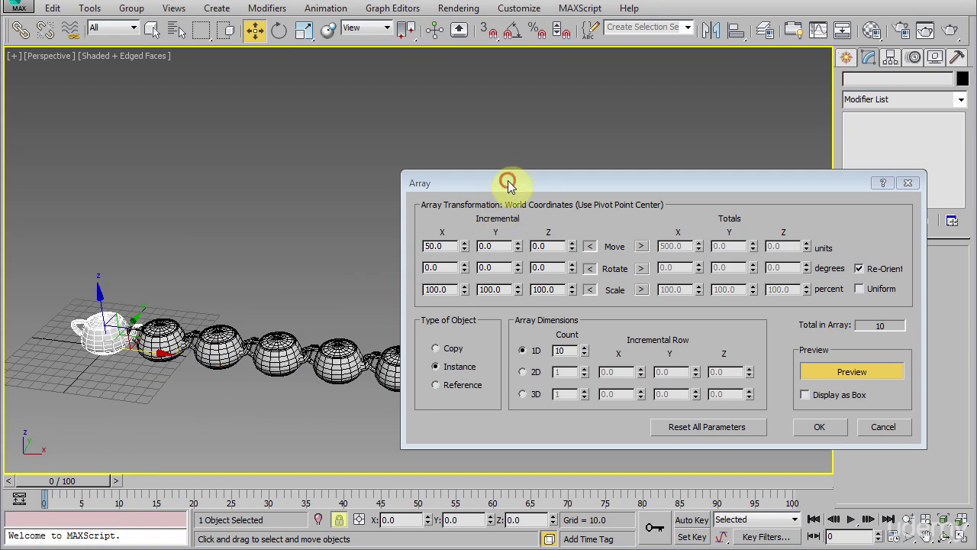
left_click_drag(507, 185, 569, 49)
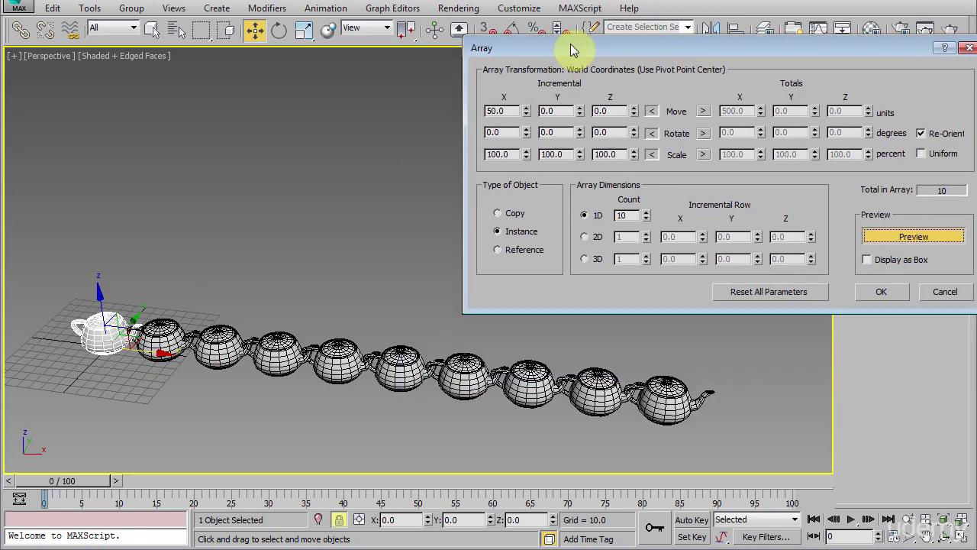
Make the array 2D with a count of 3 and an incremental row offset of 35 along Z.
left_click(585, 236)
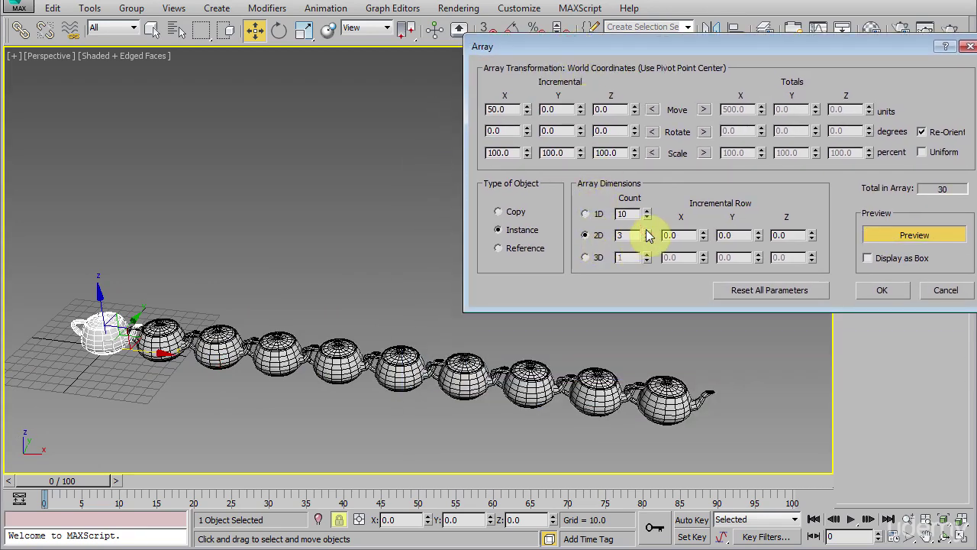
left_click_drag(812, 235, 811, 211)
type("35")
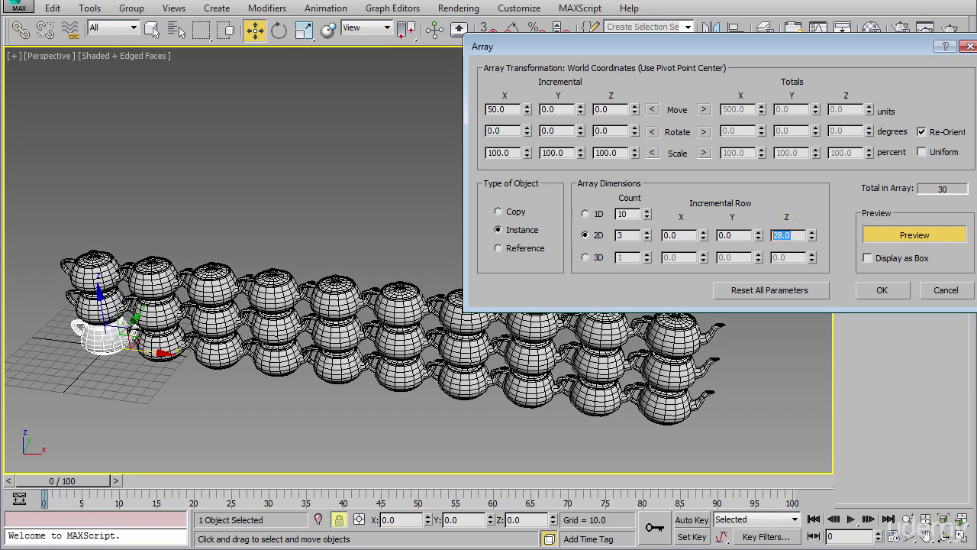
key("Return")
middle_click_drag(655, 360, 629, 356)
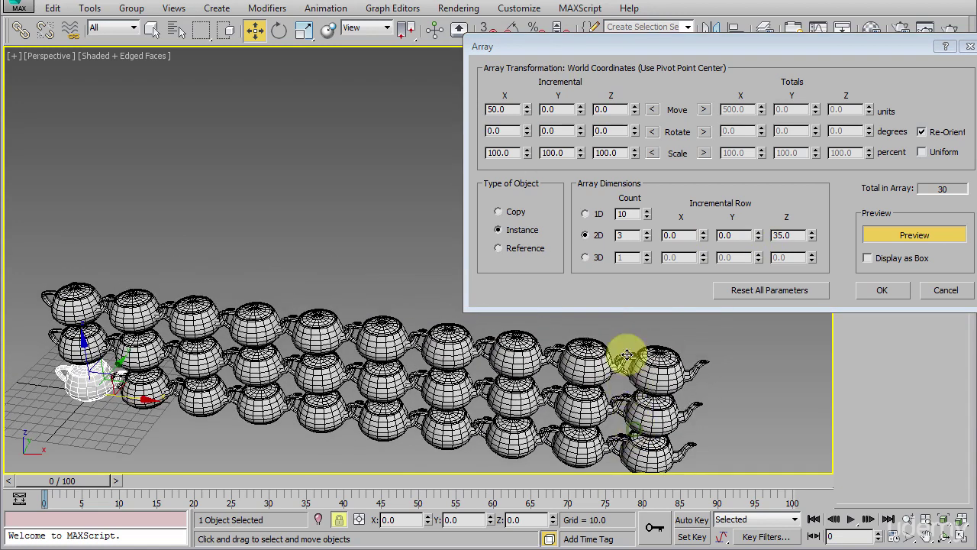
Extend the array to 3D with a count of 3 and an incremental row offset of 50 along Y.
left_click(586, 258)
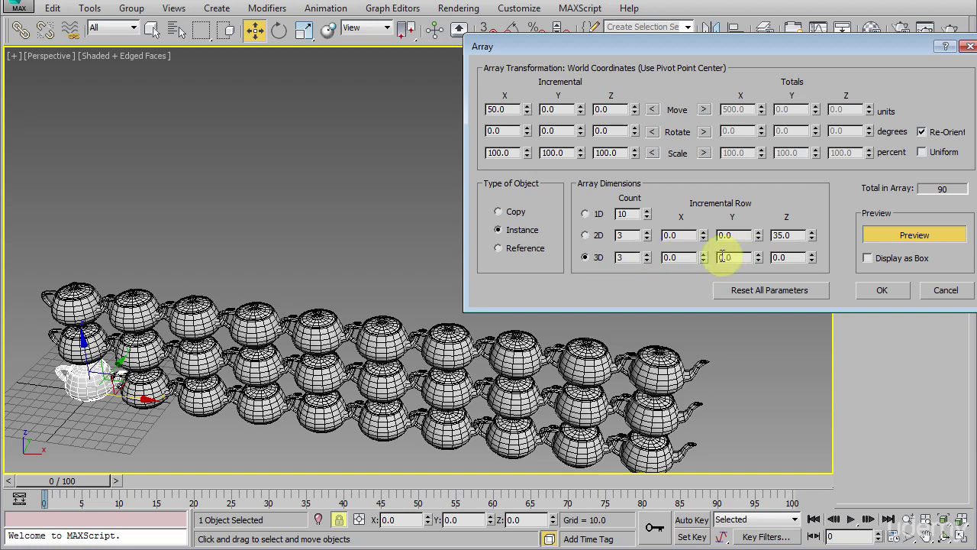
type("50")
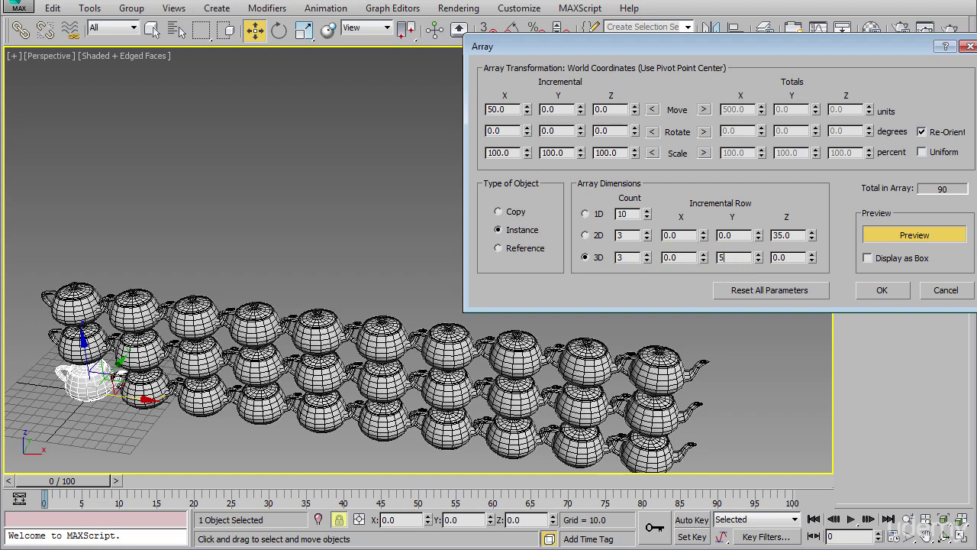
key("Return")
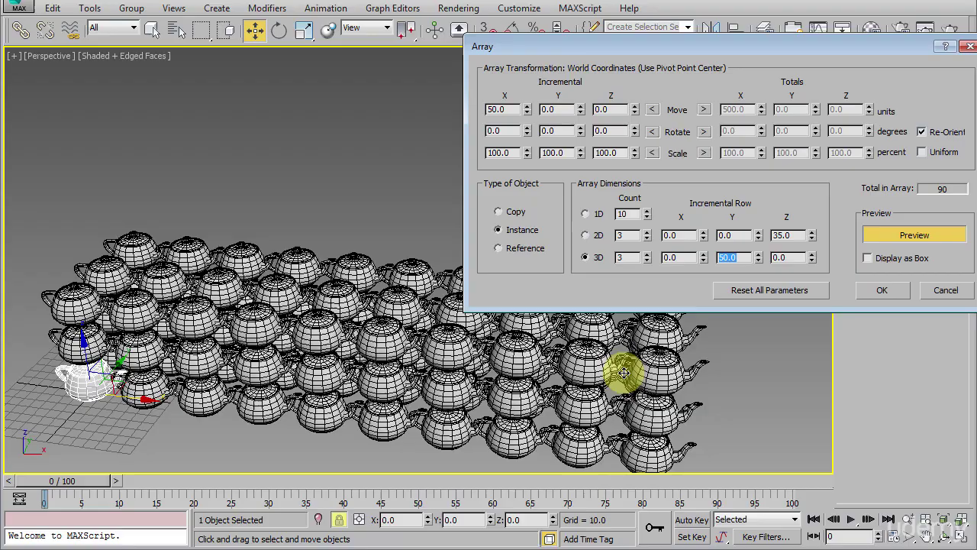
scroll(583, 365, "up", 5)
scroll(633, 349, "down", 6)
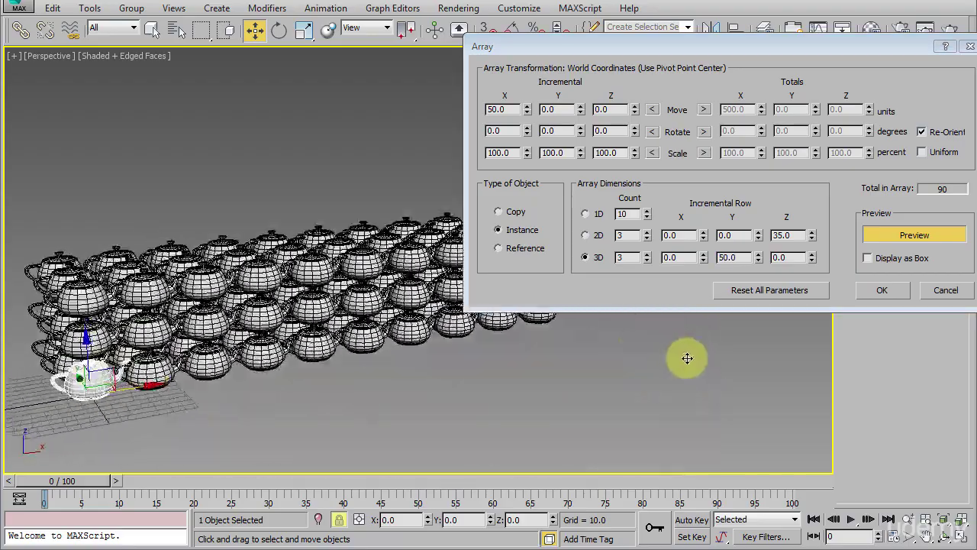
middle_click_drag(622, 364, 605, 388)
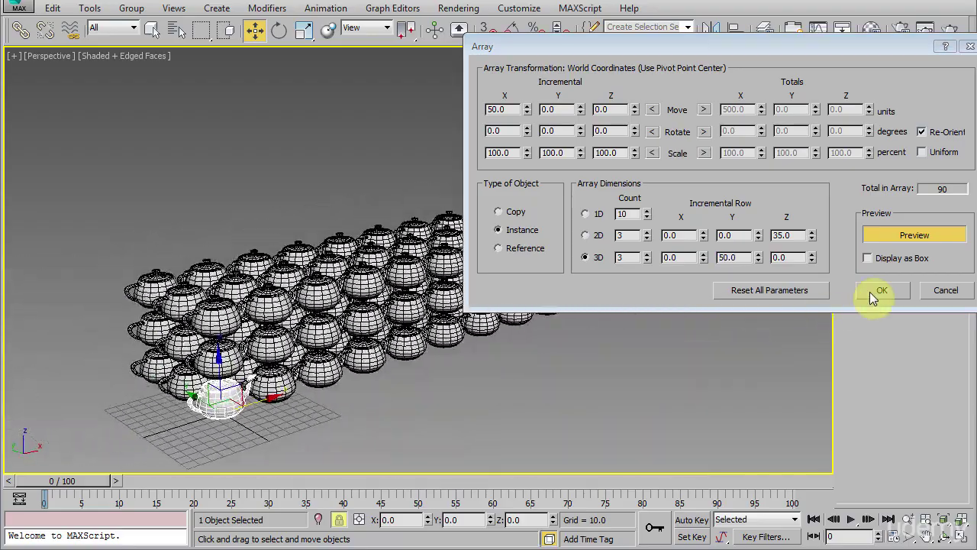
Create the previewed teapot array and clear the selection.
left_click(870, 291)
left_click(590, 370)
scroll(526, 374, "up", 4)
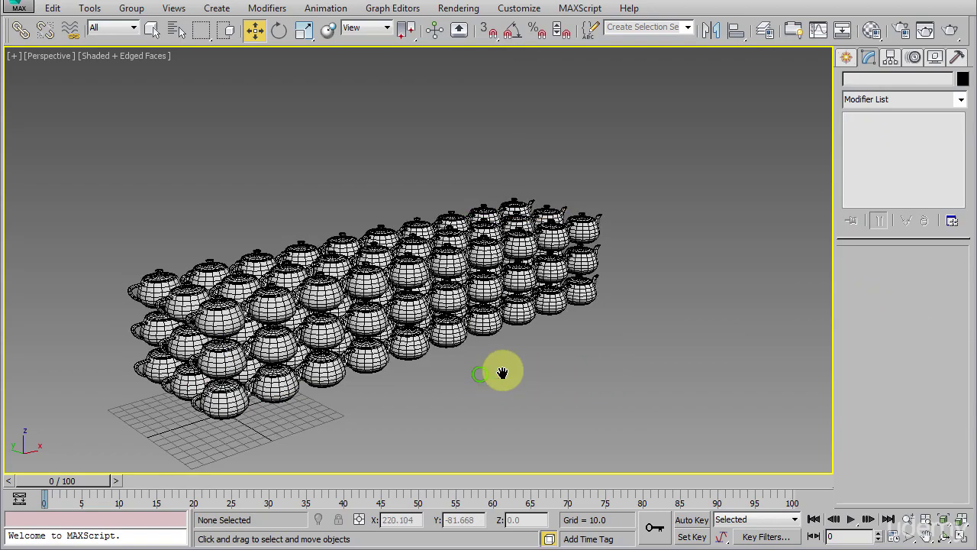
middle_click_drag(540, 374, 611, 385)
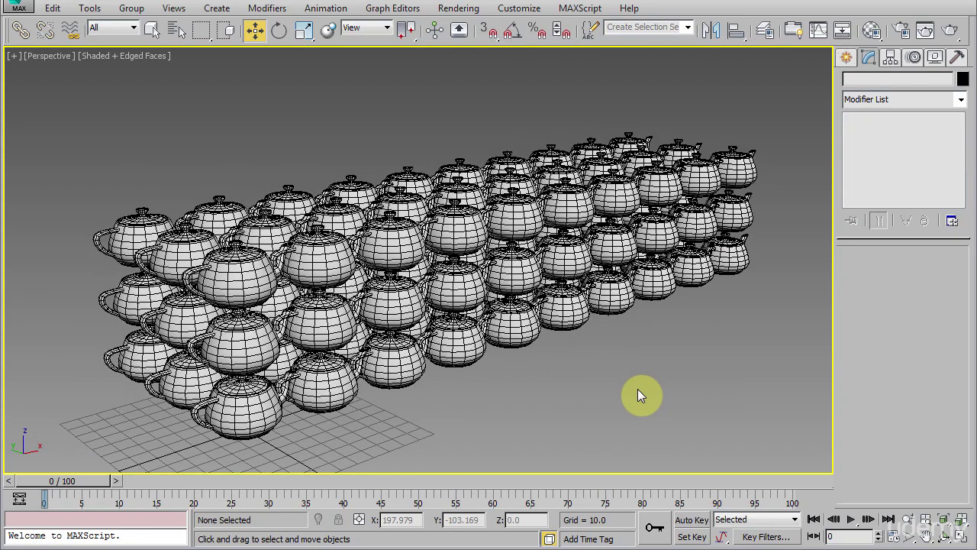